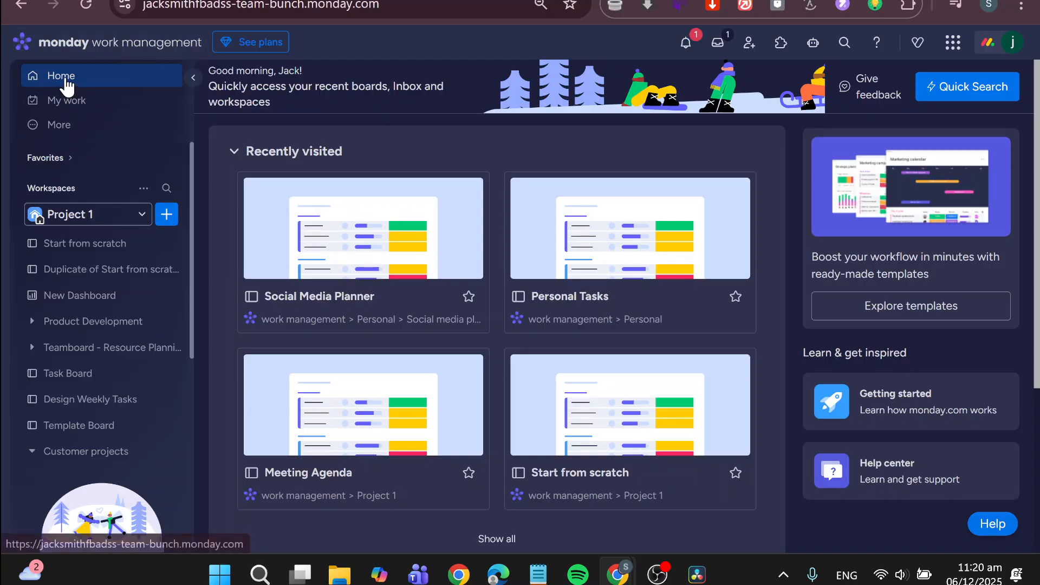
- Create a new workspace named Accounting with open privacy
left_click(142, 214)
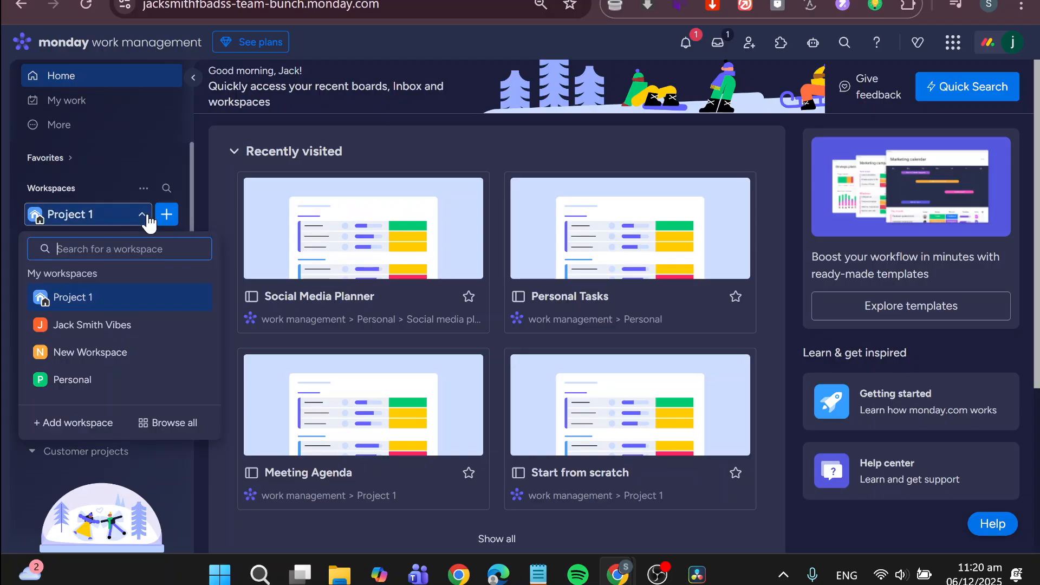
left_click(81, 422)
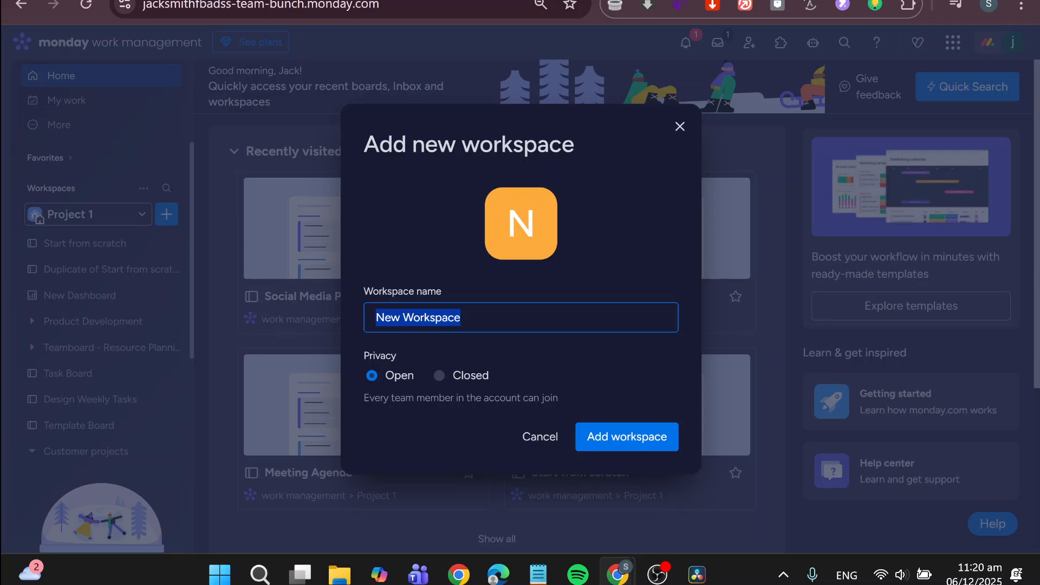
type("Accou")
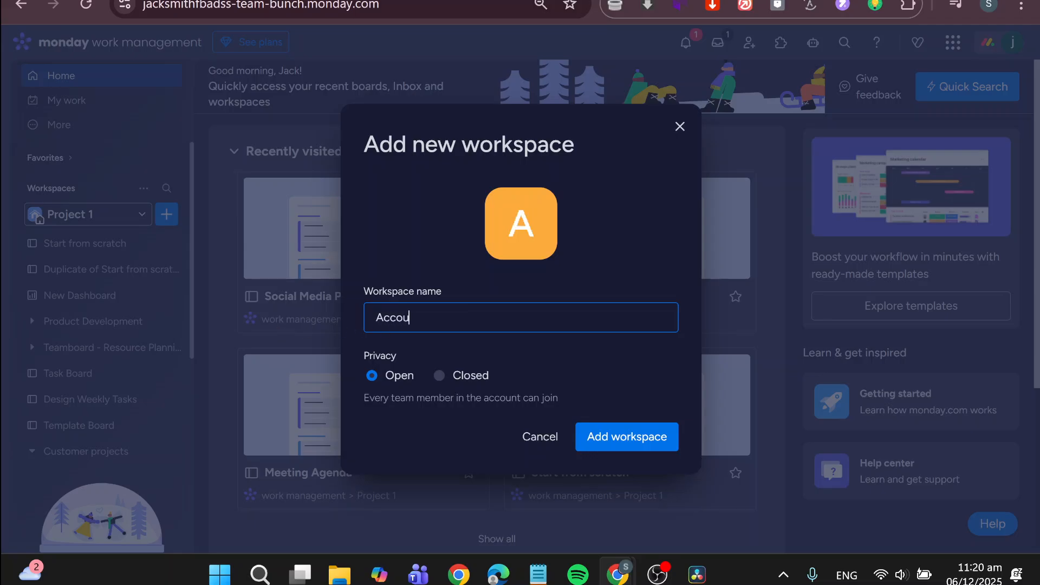
type("nting")
left_click(597, 437)
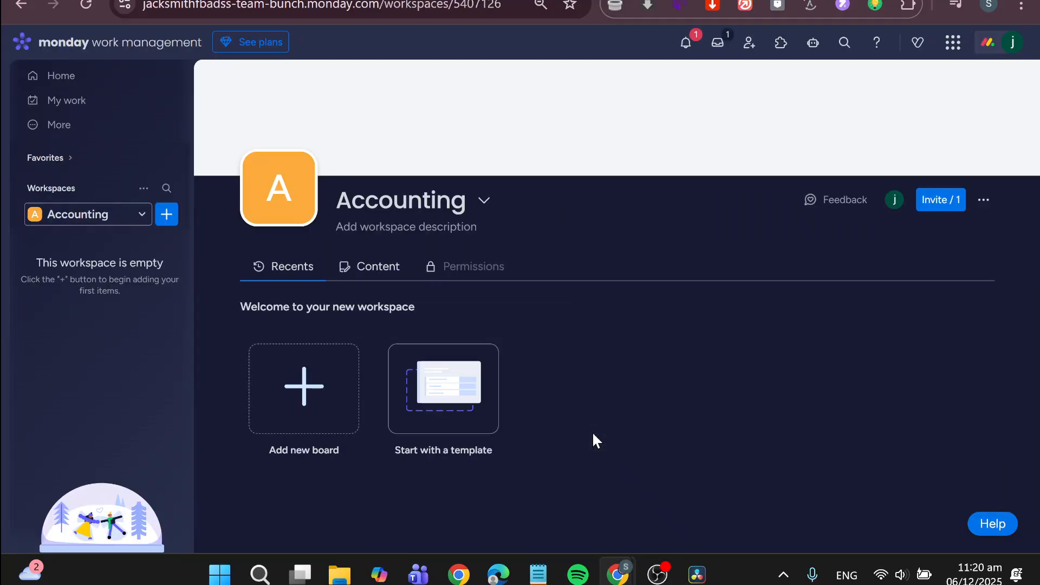
- Add a board to the Accounting workspace from the Financial Accounting template, found by searching the templates for "accounti"
left_click(166, 219)
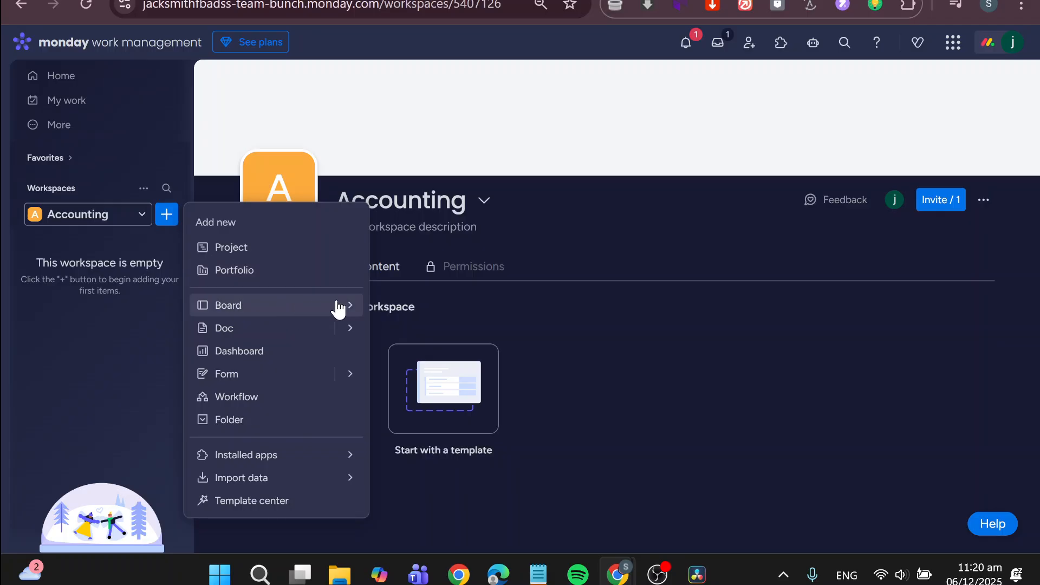
mouse_move(336, 304)
left_click(418, 336)
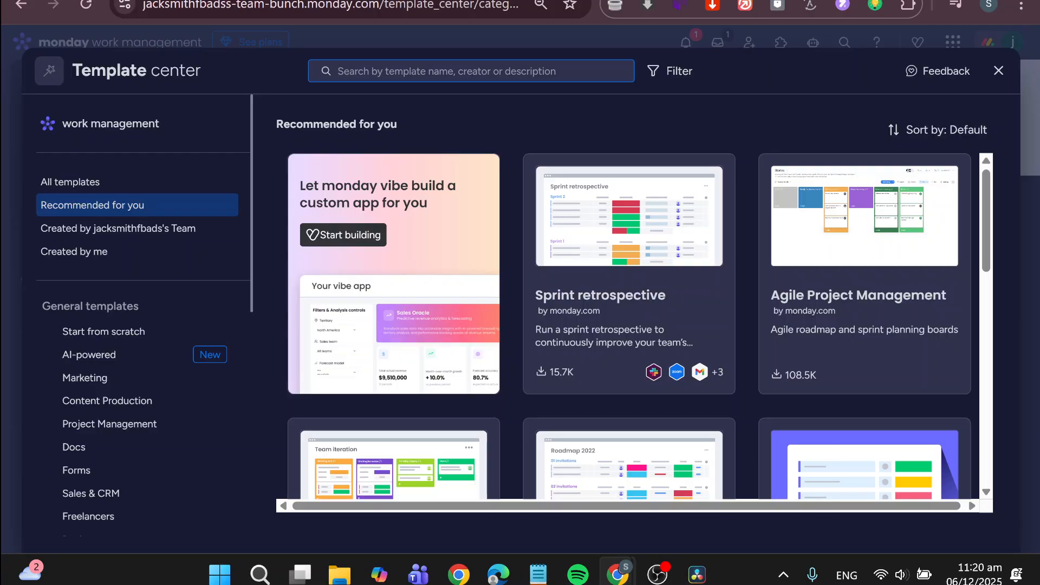
left_click(611, 74)
type("account")
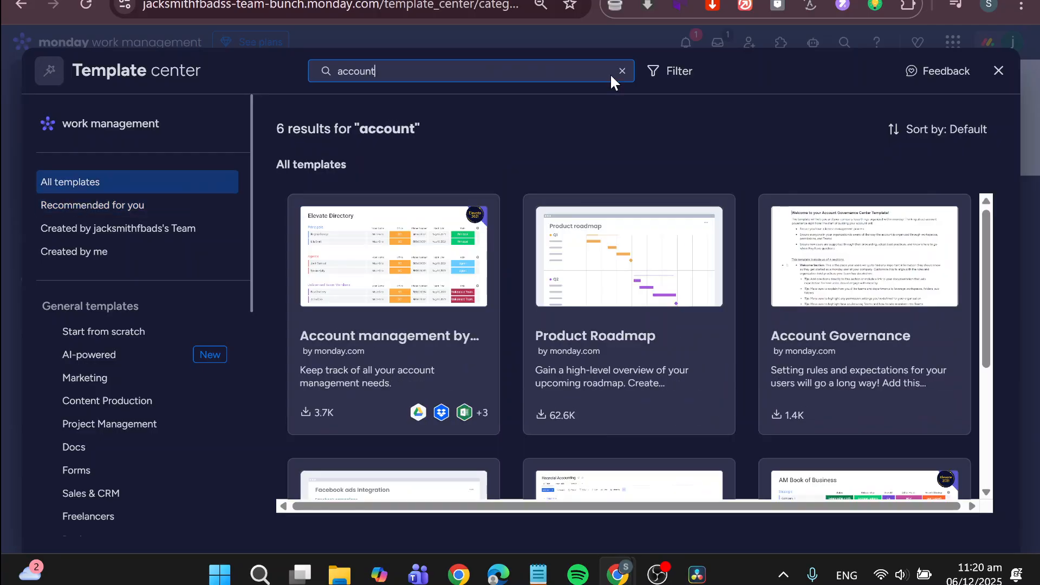
type("i")
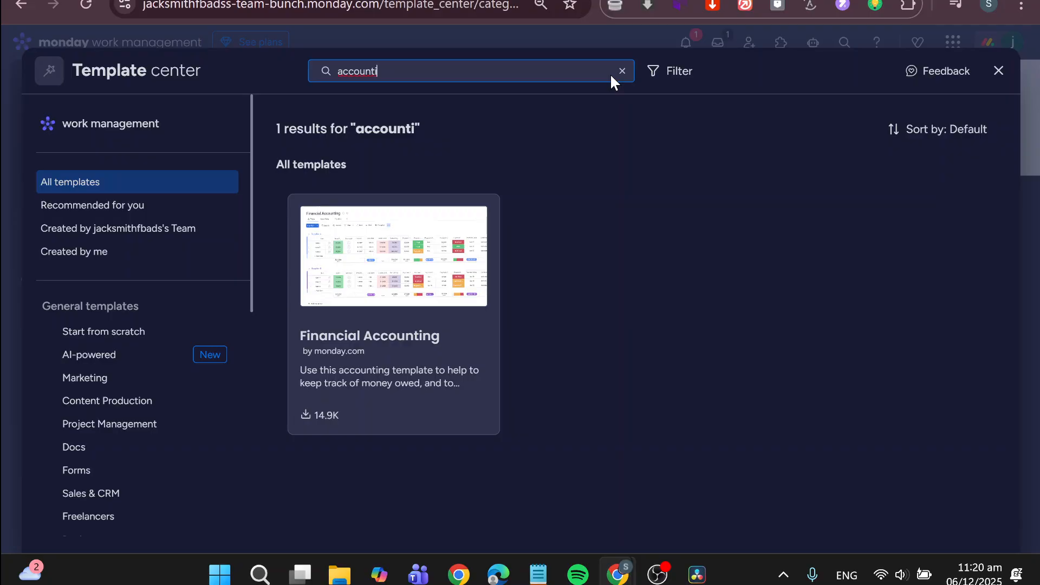
left_click(477, 295)
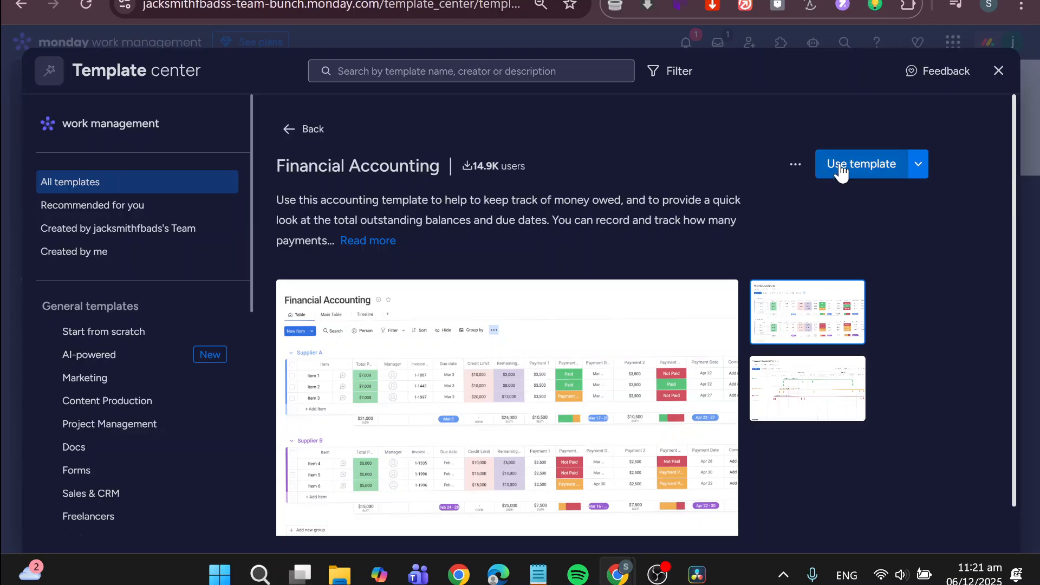
left_click(871, 169)
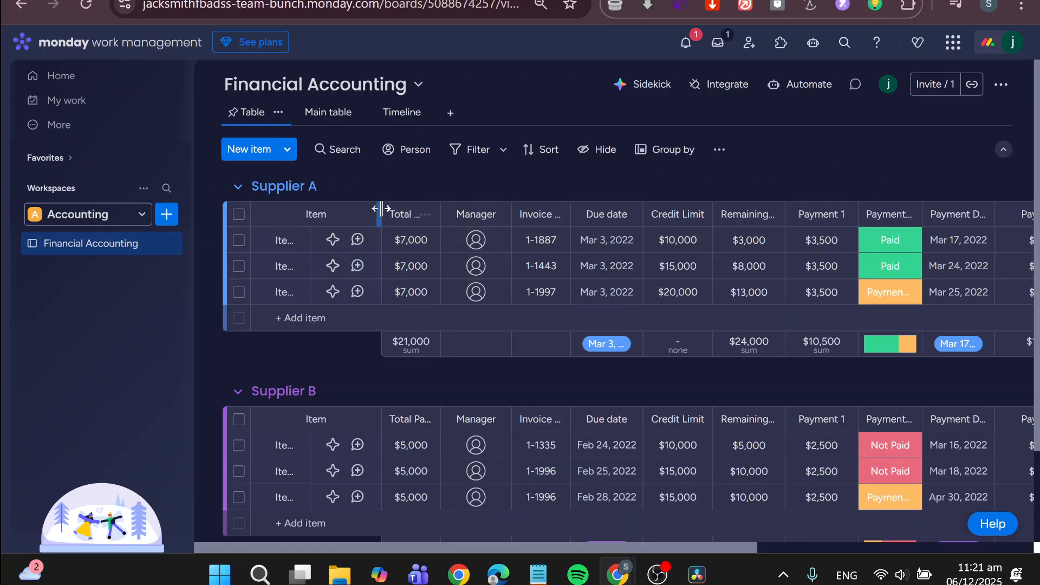
- Widen the Item, Total Payment, Invoice Number and Remaining Balance columns enough to show their full text
mouse_move(383, 211)
left_mouse_down()
mouse_move(397, 212)
mouse_move(384, 214)
left_mouse_up()
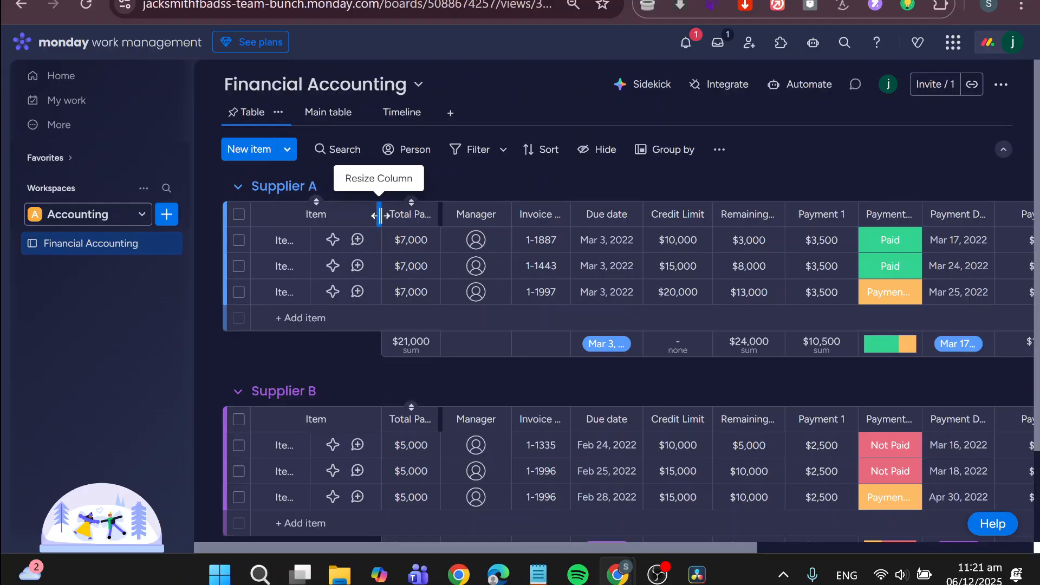
left_click_drag(378, 213, 453, 245)
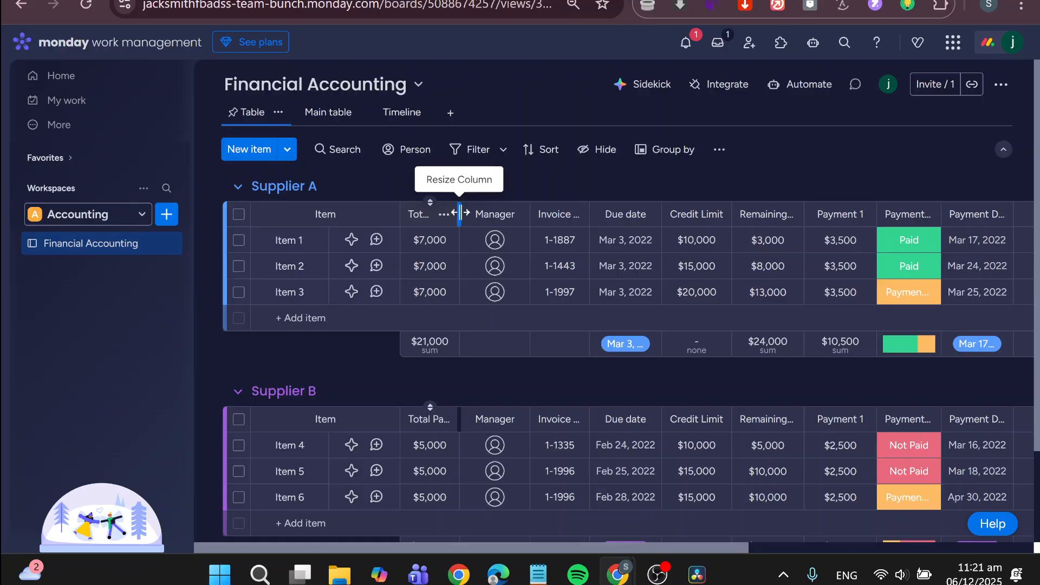
left_click_drag(458, 213, 556, 214)
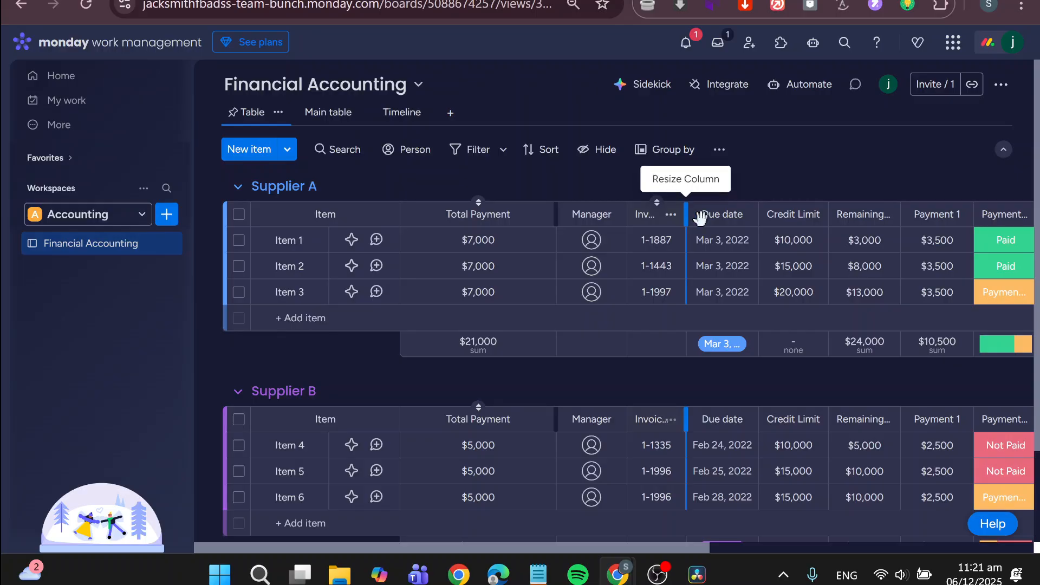
left_click_drag(687, 214, 736, 218)
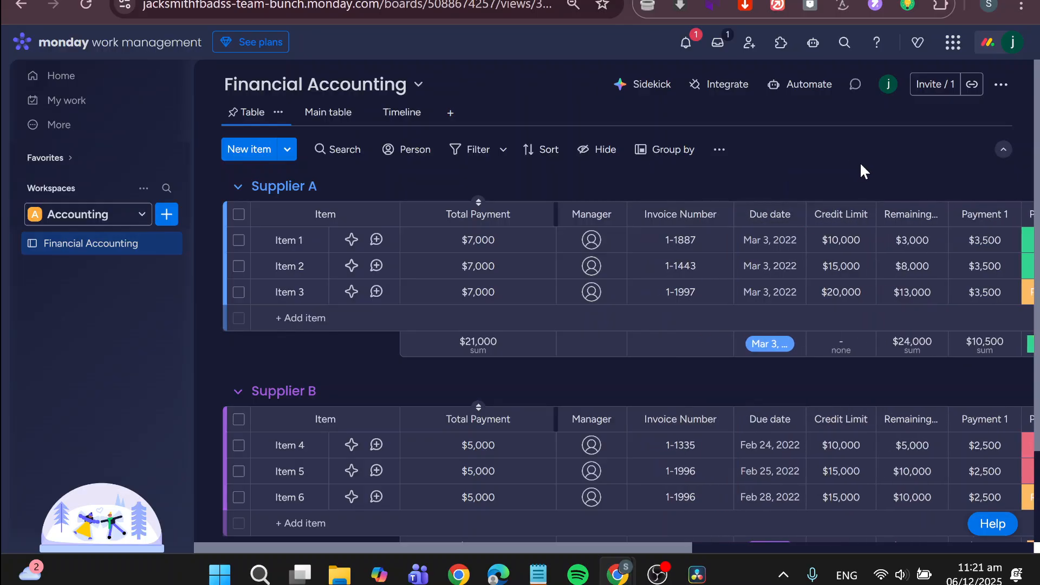
scroll(827, 161, "right", 1)
scroll(826, 159, "right", 5)
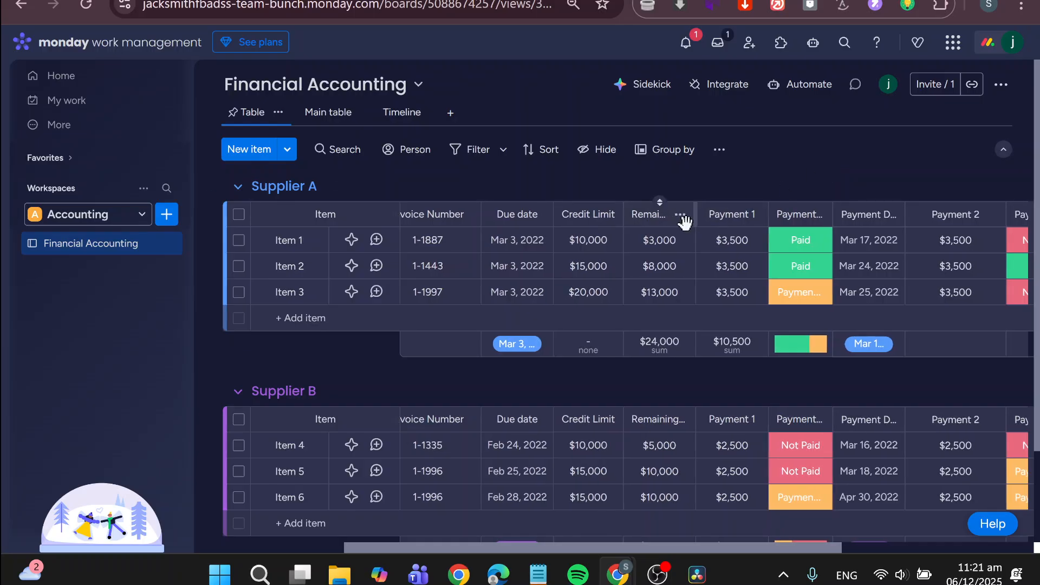
left_click_drag(696, 218, 766, 217)
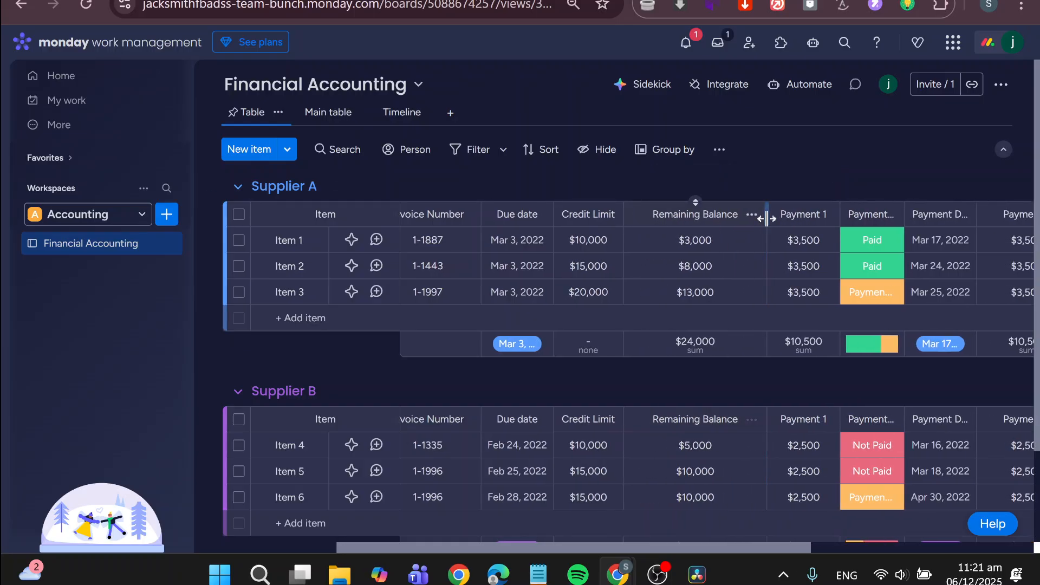
- Review the remaining payment, status, date, comments and files columns of the Supplier A and Supplier B groups
scroll(789, 191, "right", 4)
scroll(688, 200, "right", 1)
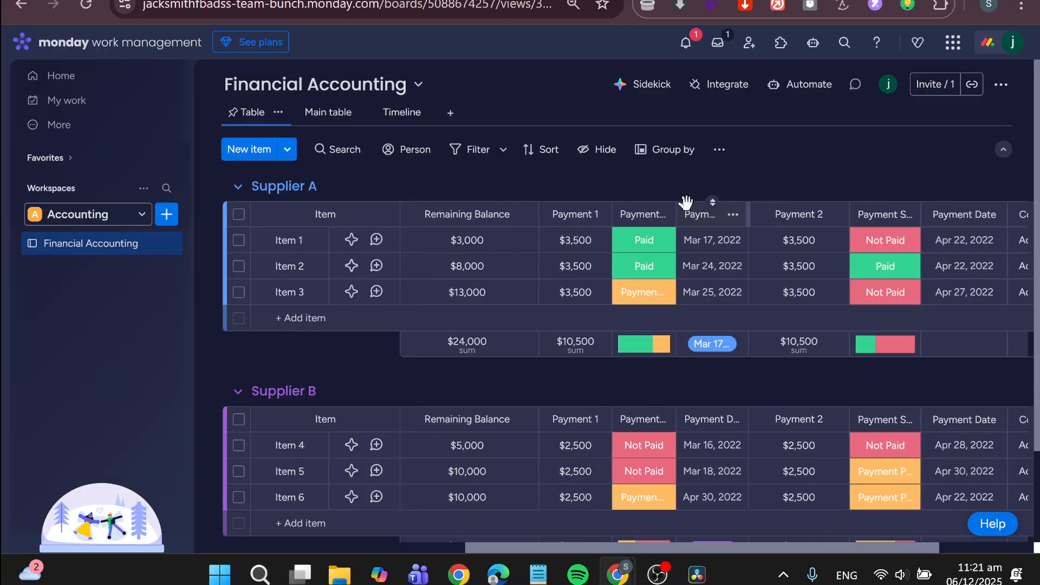
scroll(639, 217, "right", 2)
scroll(596, 228, "right", 2)
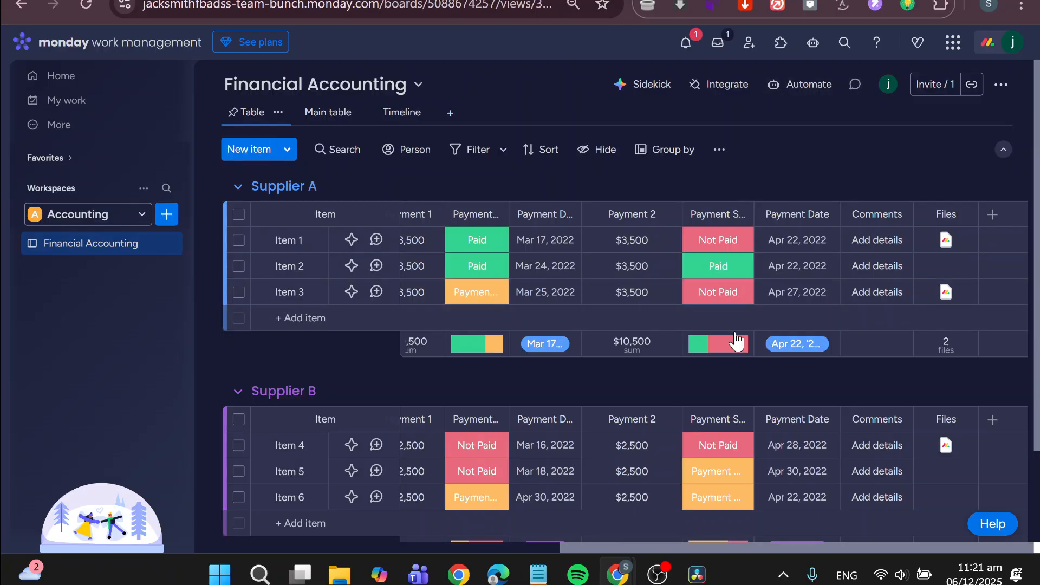
scroll(737, 342, "down", 3)
scroll(736, 341, "up", 3)
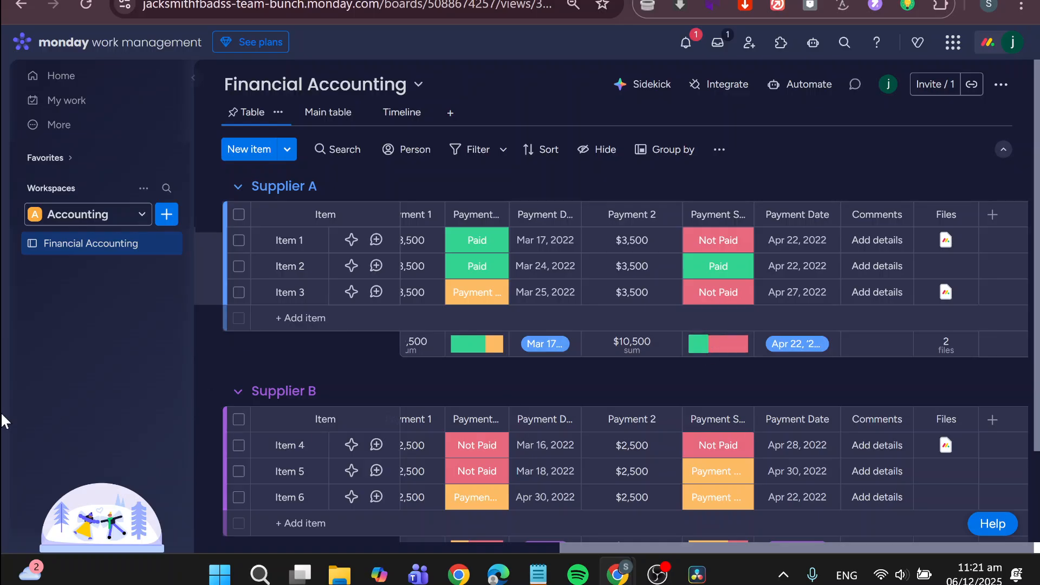
- Start another board from a template in the Accounting workspace, bringing up the template center
left_click(176, 217)
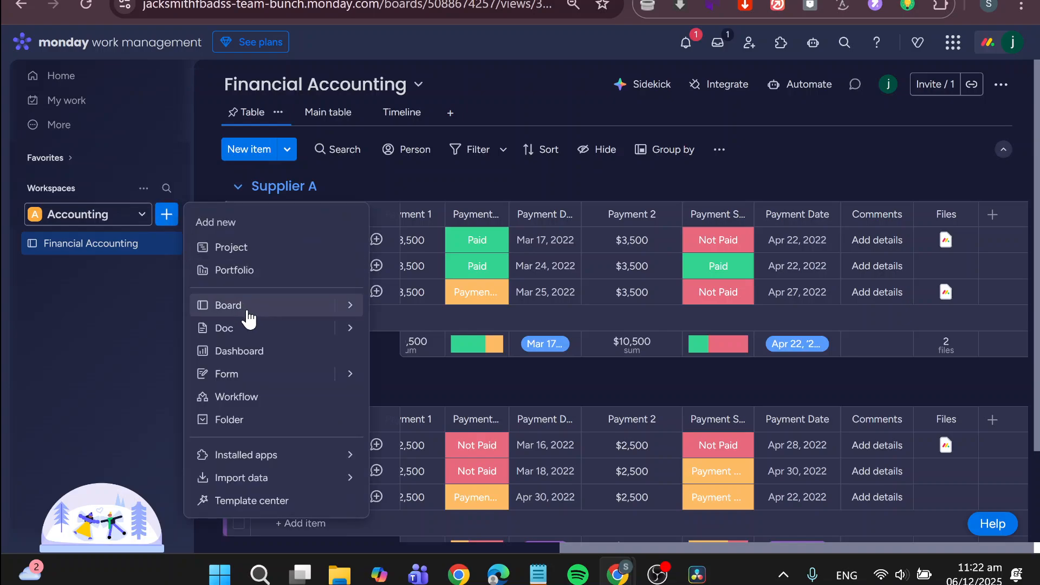
left_click(485, 196)
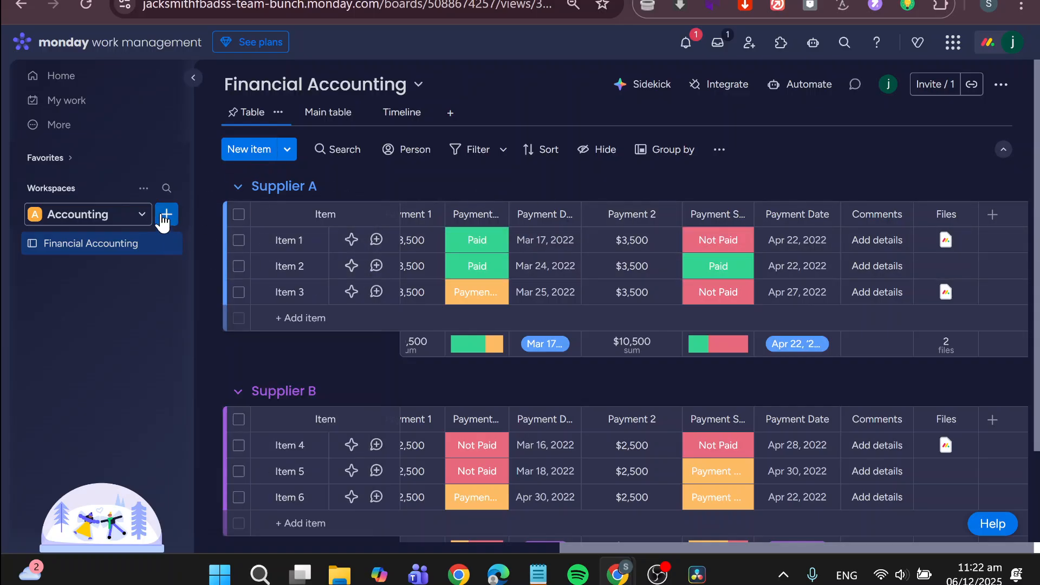
left_click(147, 215)
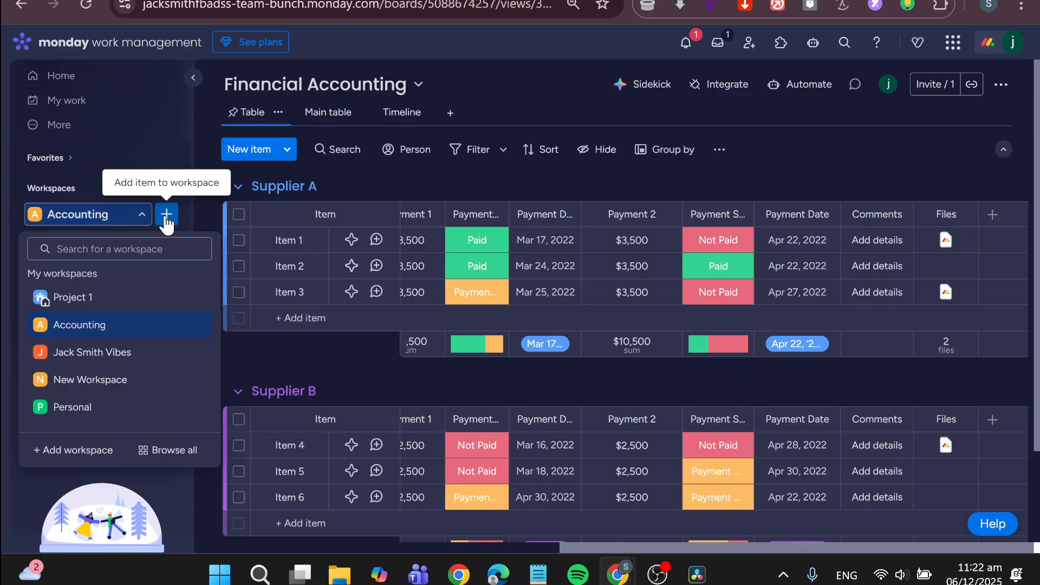
left_click(166, 217)
mouse_move(357, 310)
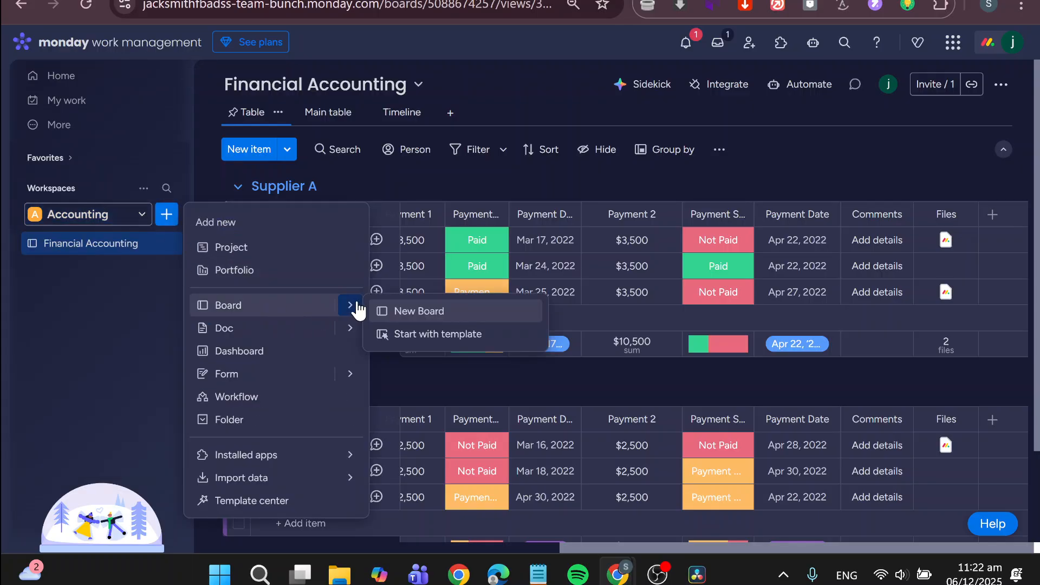
left_click(408, 334)
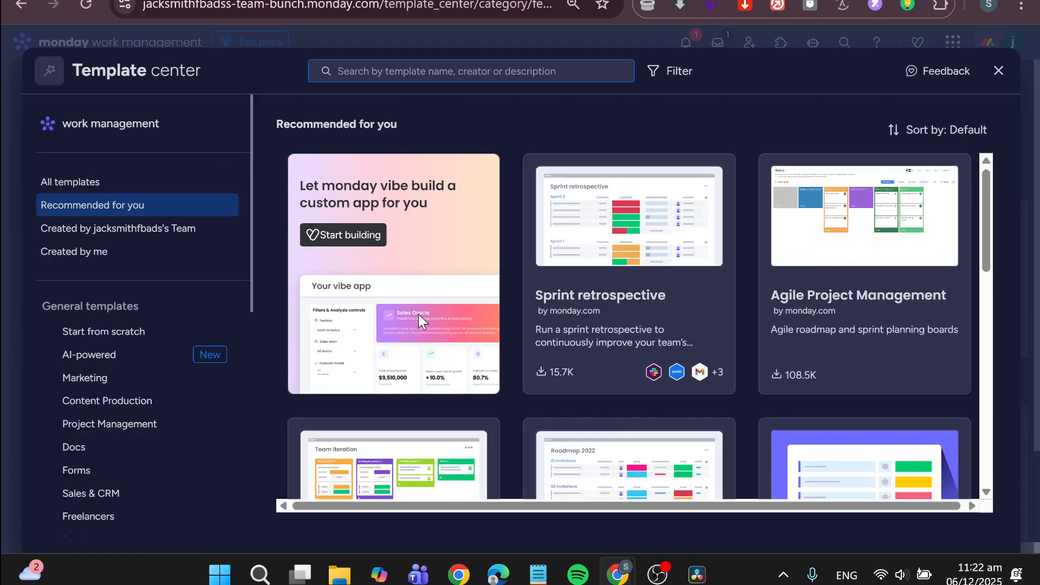
- Search the templates for "employe" and look through the matching employee templates
type("em")
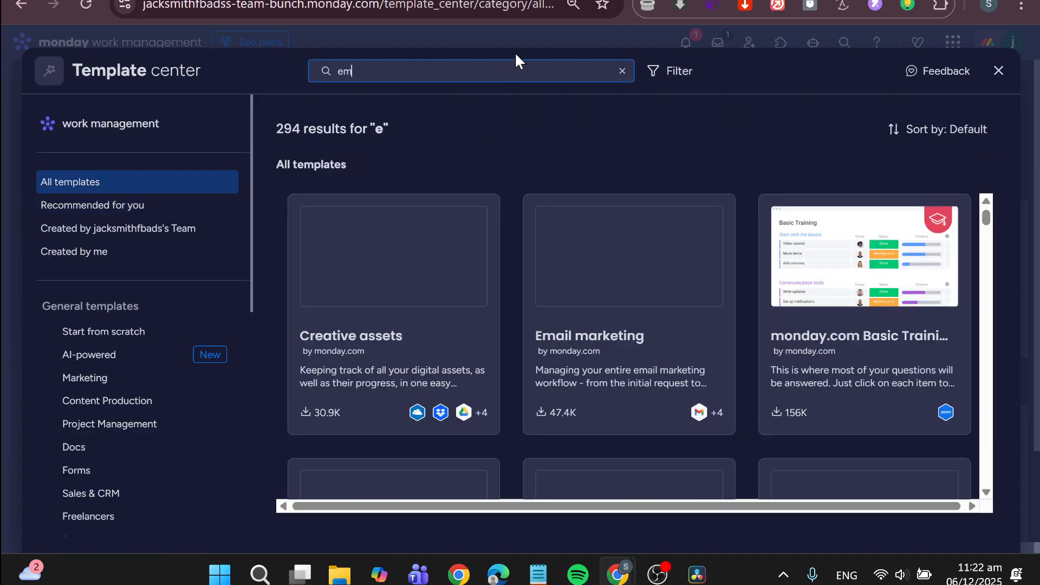
type("ploye")
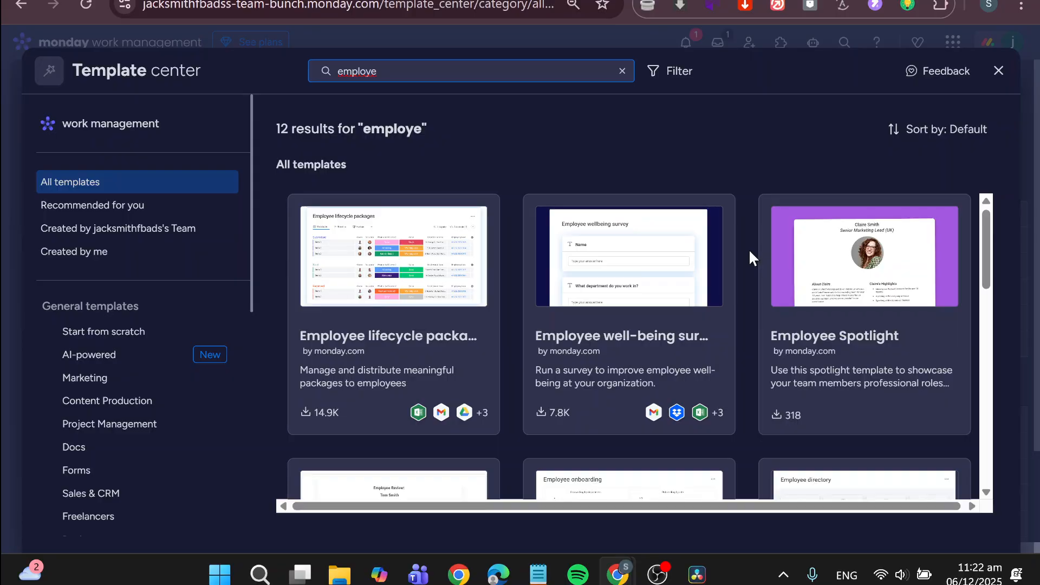
scroll(703, 417, "down", 3)
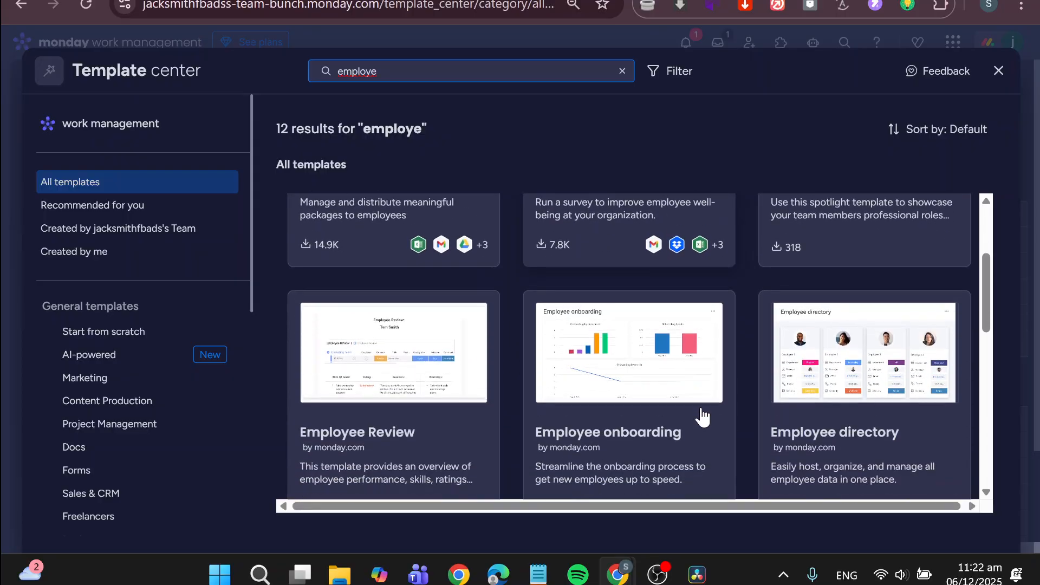
scroll(704, 417, "down", 3)
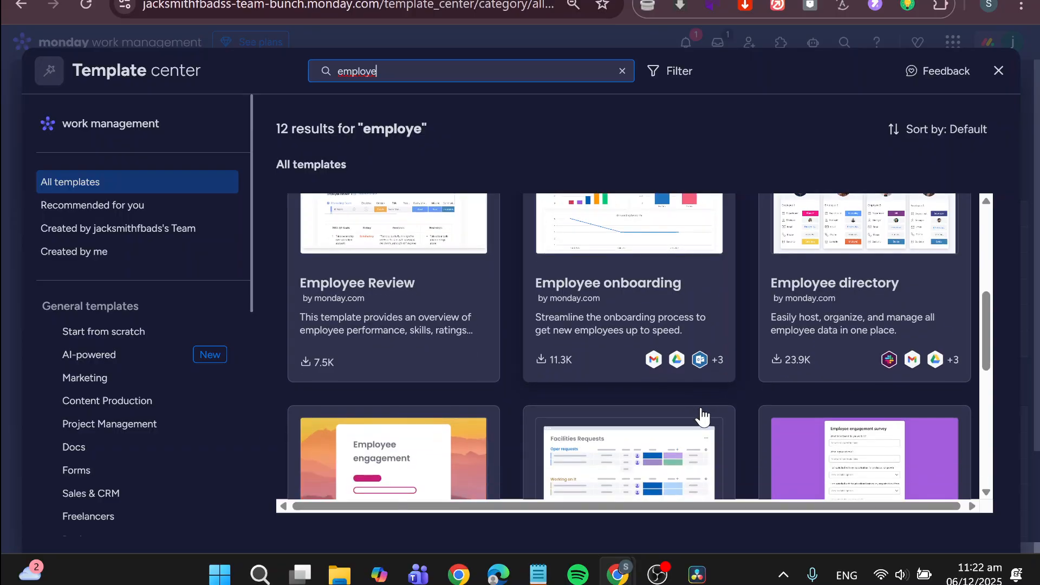
scroll(703, 417, "up", 1)
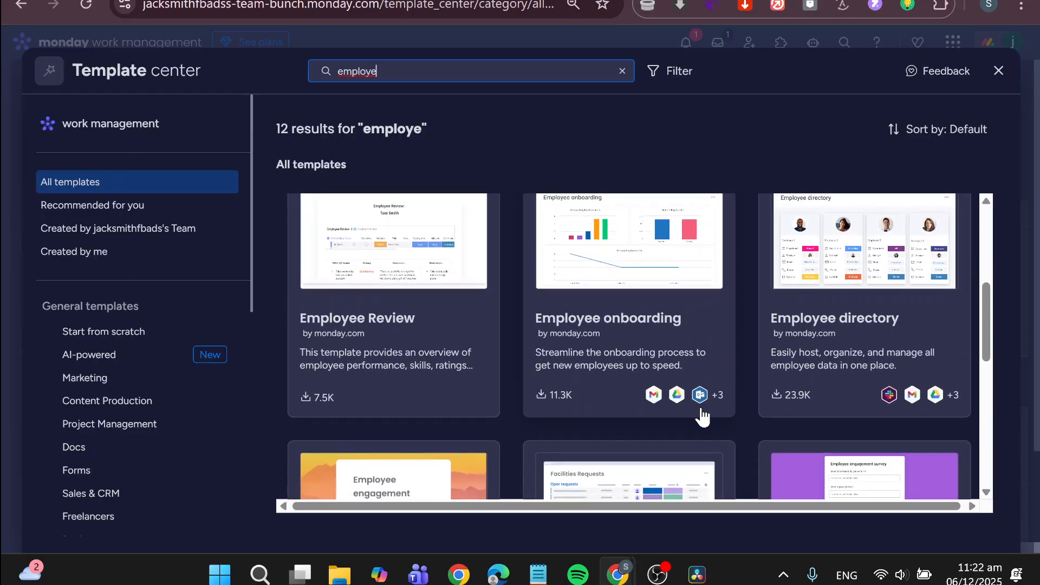
scroll(704, 417, "down", 7)
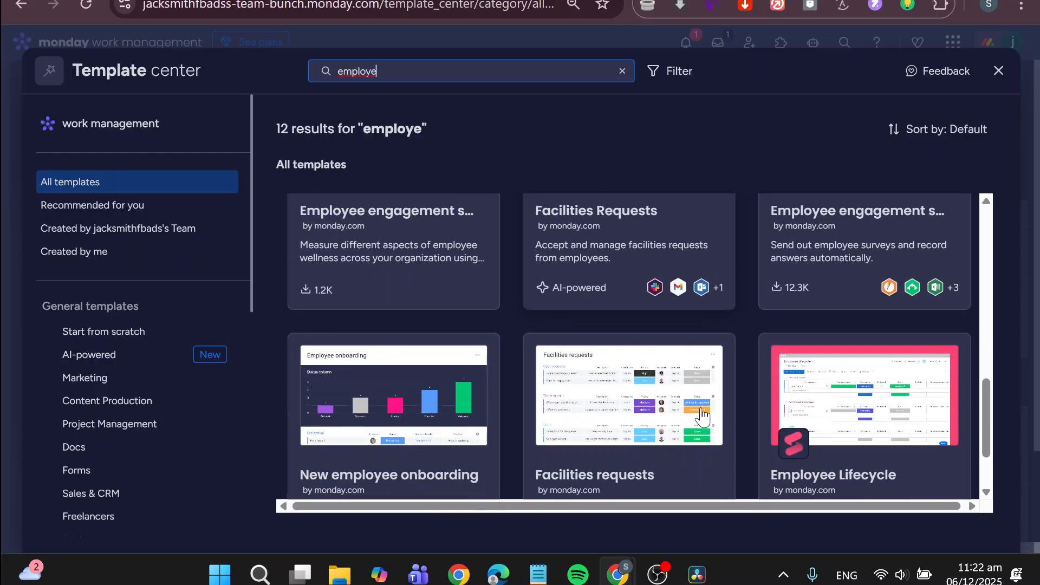
scroll(703, 418, "down", 1)
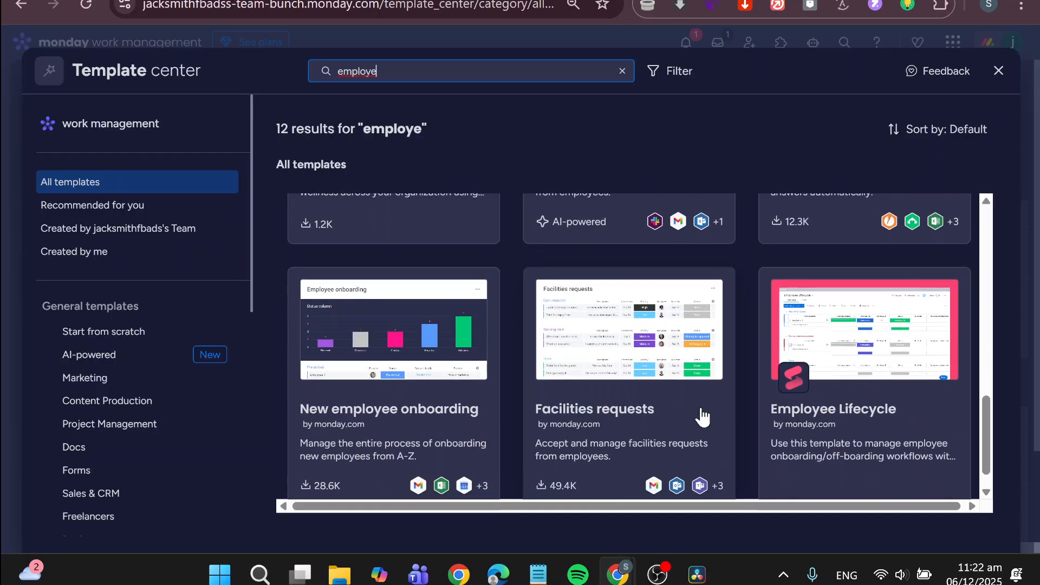
scroll(701, 417, "up", 4)
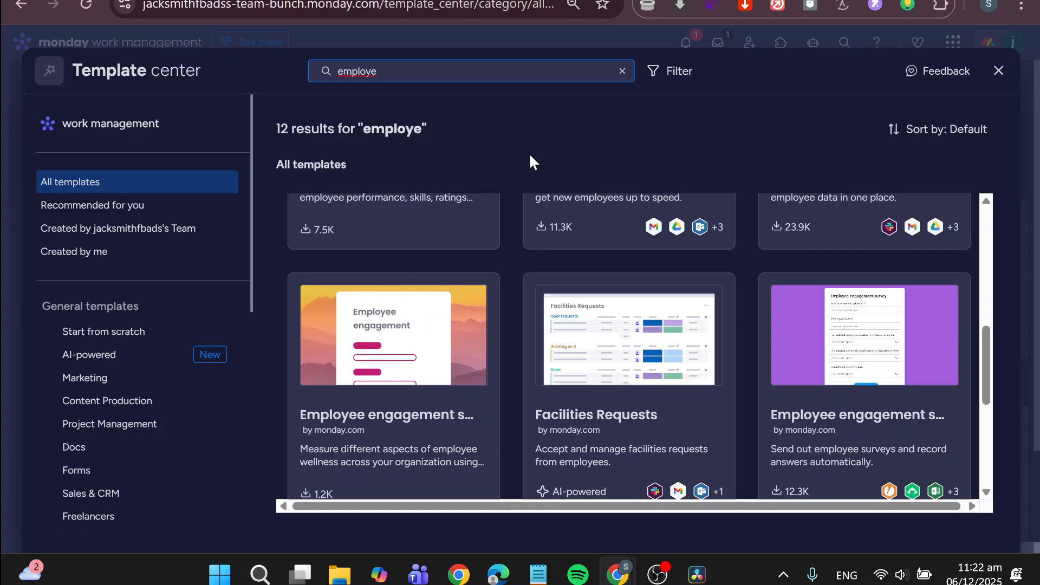
- Search the templates for "Budget" and add the Budget Plan template to the Accounting workspace
triple_click(522, 79)
type("Budge")
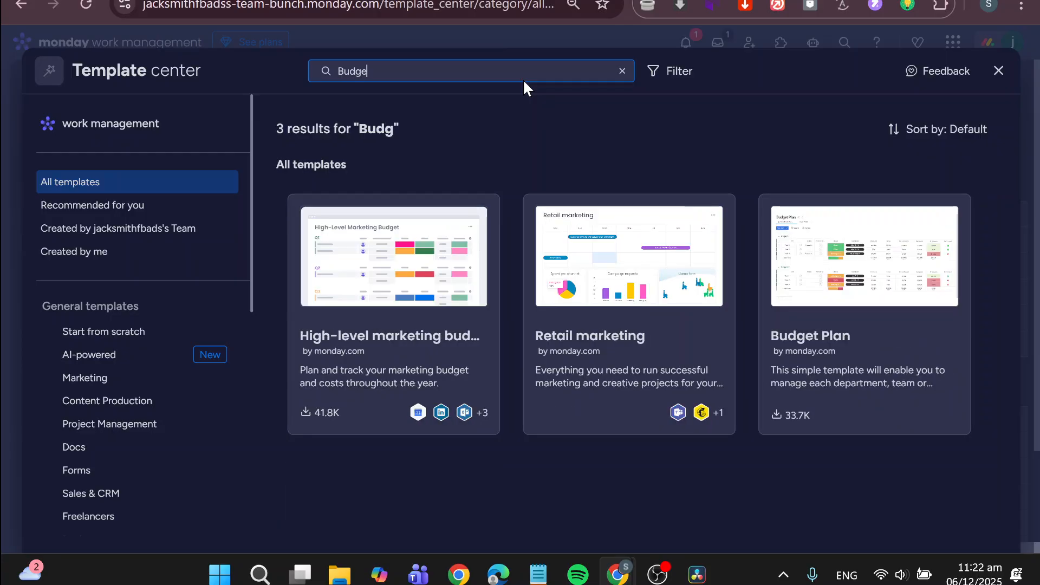
type("t")
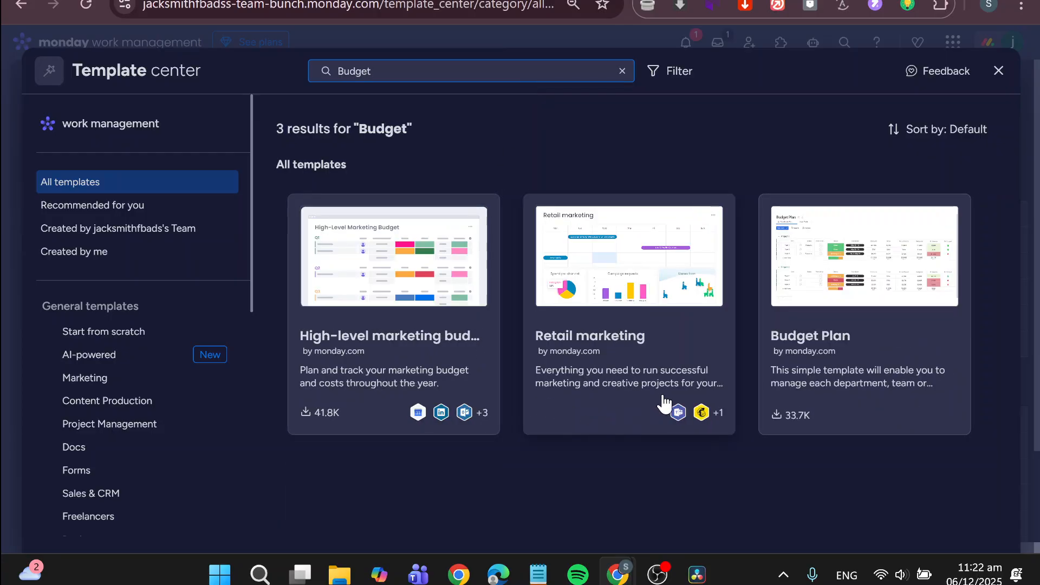
left_click(909, 293)
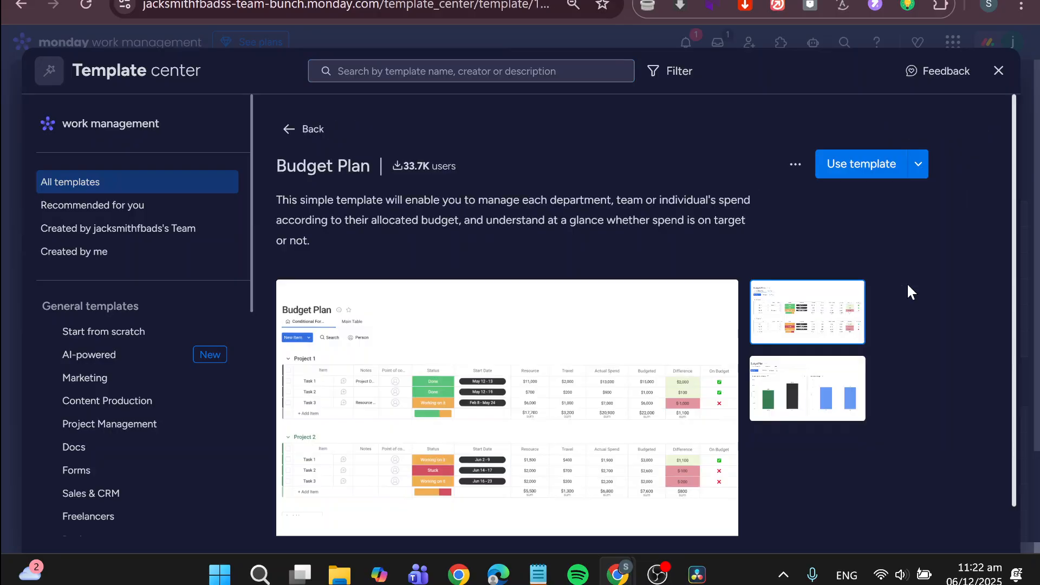
left_click(886, 178)
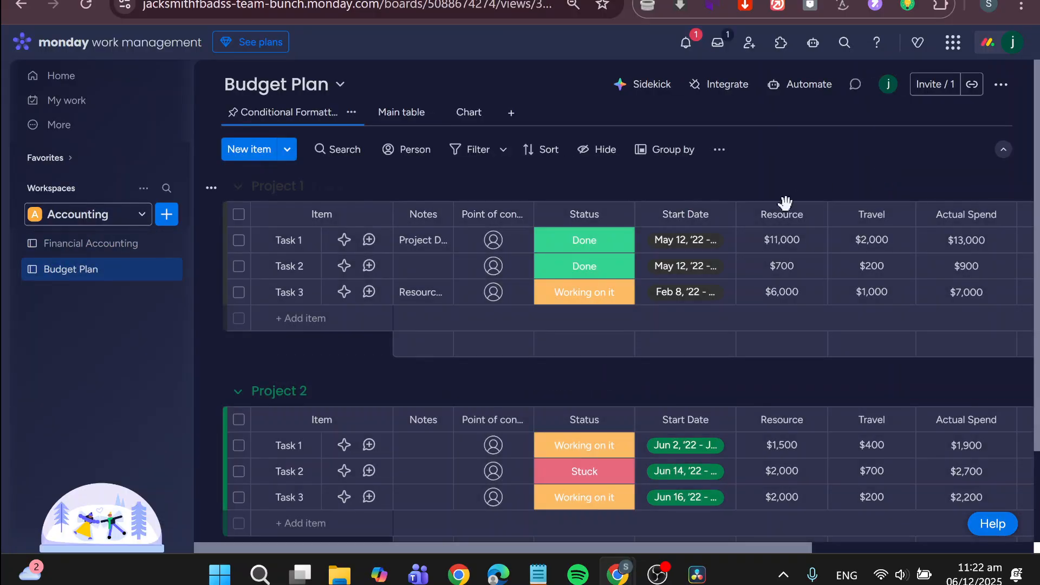
- Review the resource, travel, spend, budget, difference and On Budget columns of the Budget Plan board
scroll(858, 183, "right", 3)
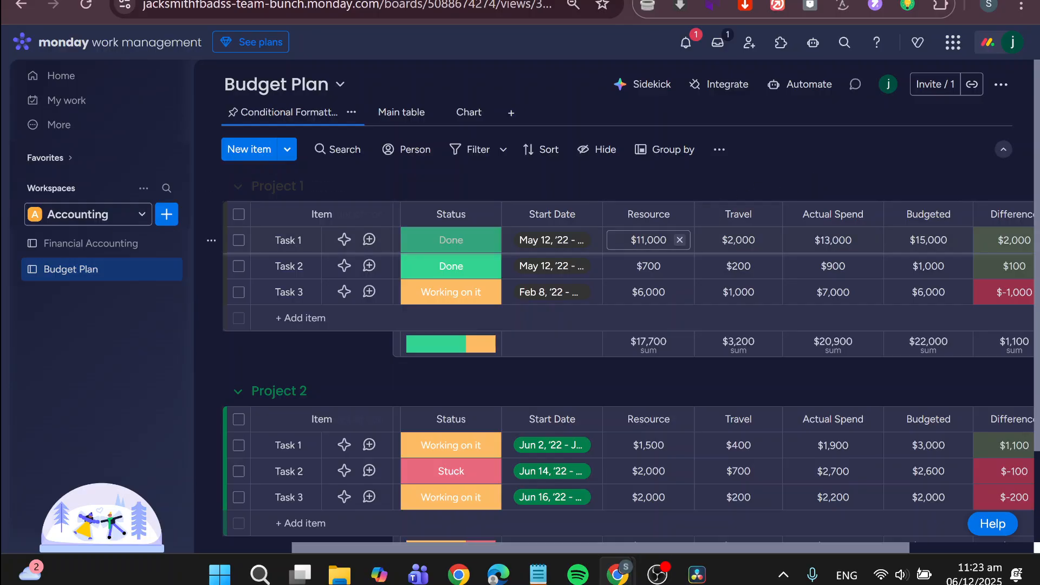
scroll(818, 186, "right", 3)
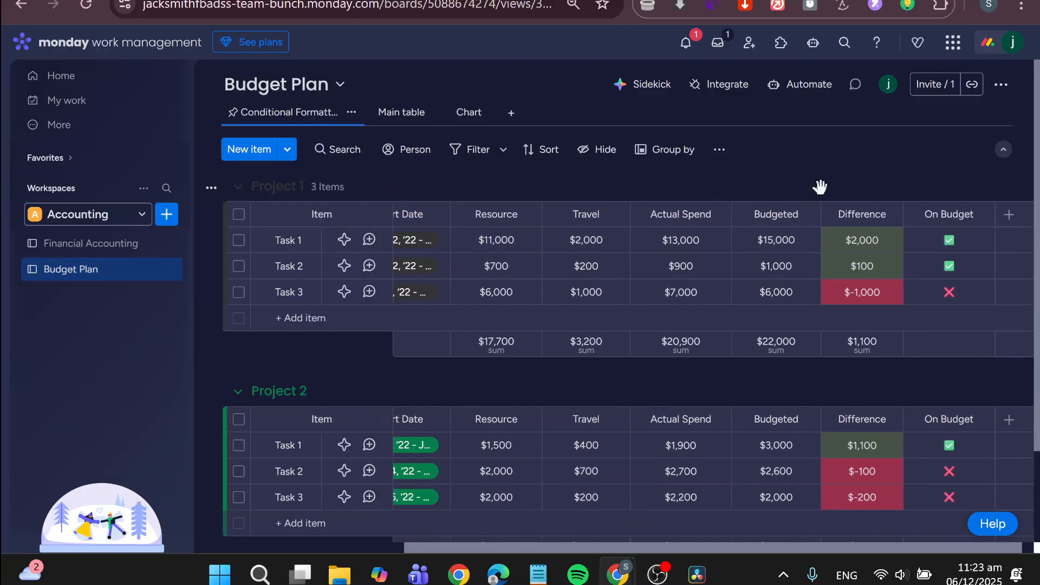
scroll(820, 185, "right", 1)
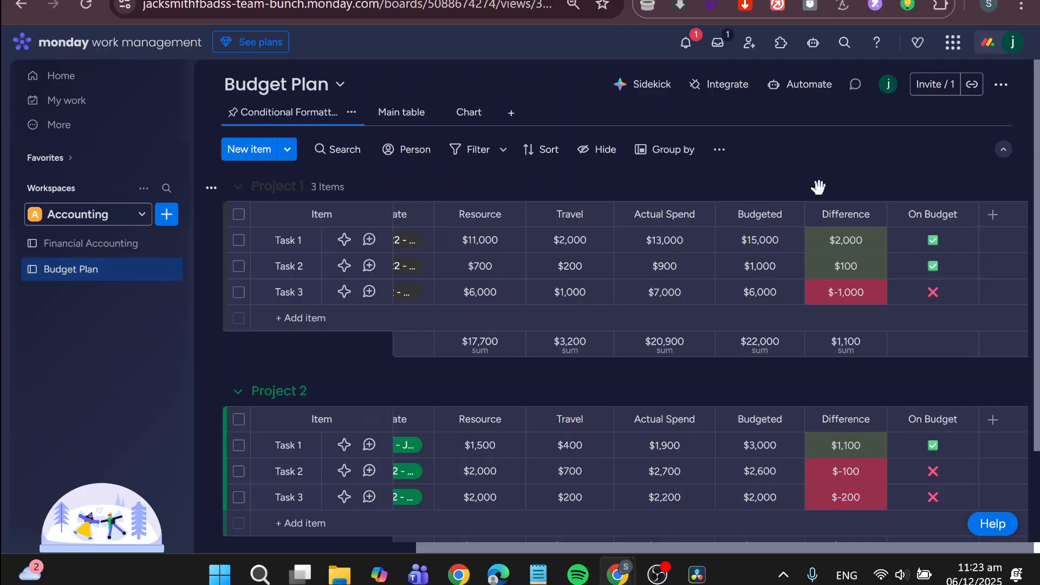
scroll(818, 186, "left", 3)
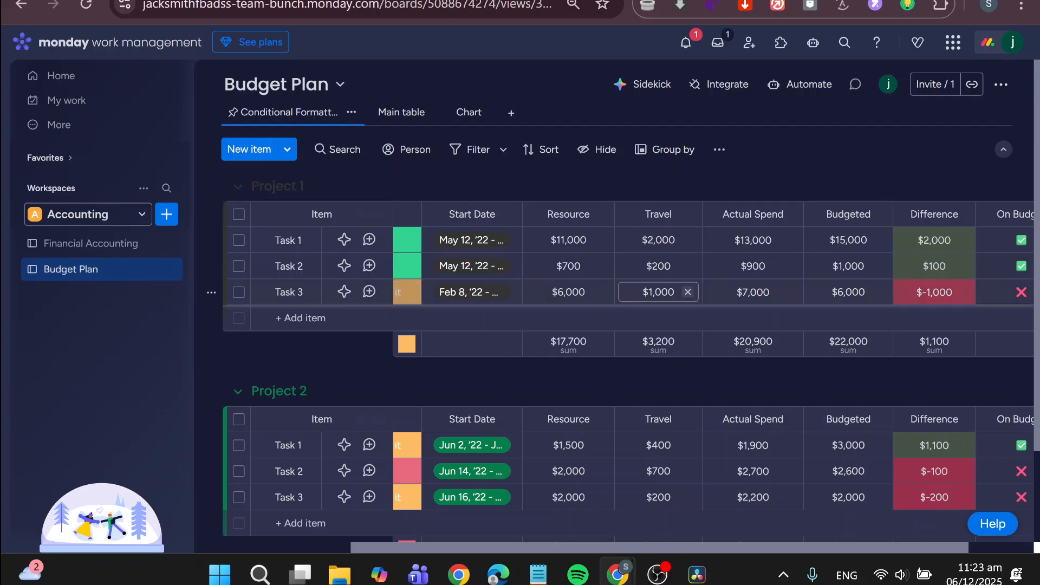
- Switch from the home page to the Project 1 workspace and open its Start from scratch board
left_click(118, 92)
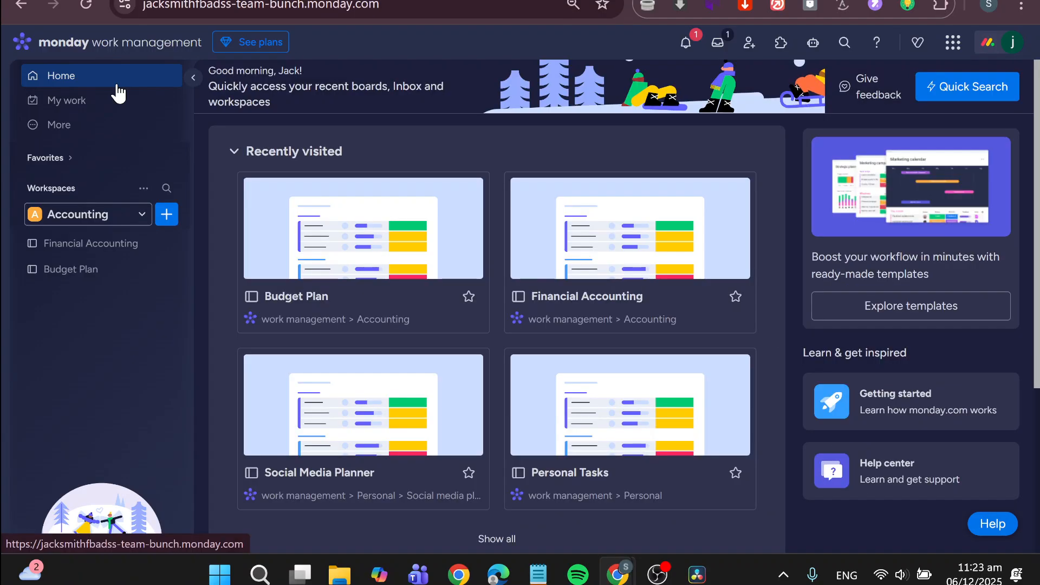
left_click(144, 213)
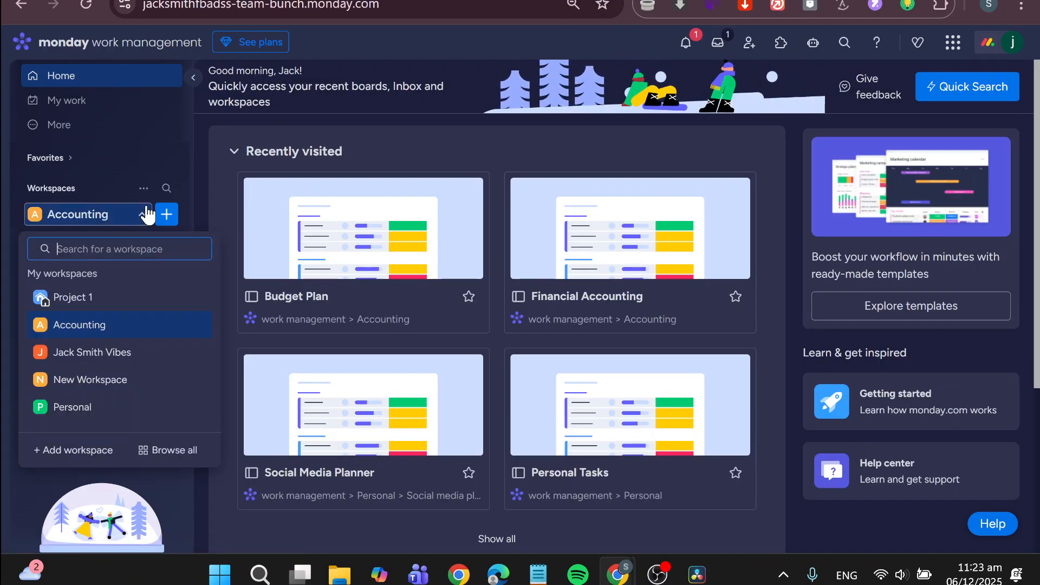
left_click(116, 306)
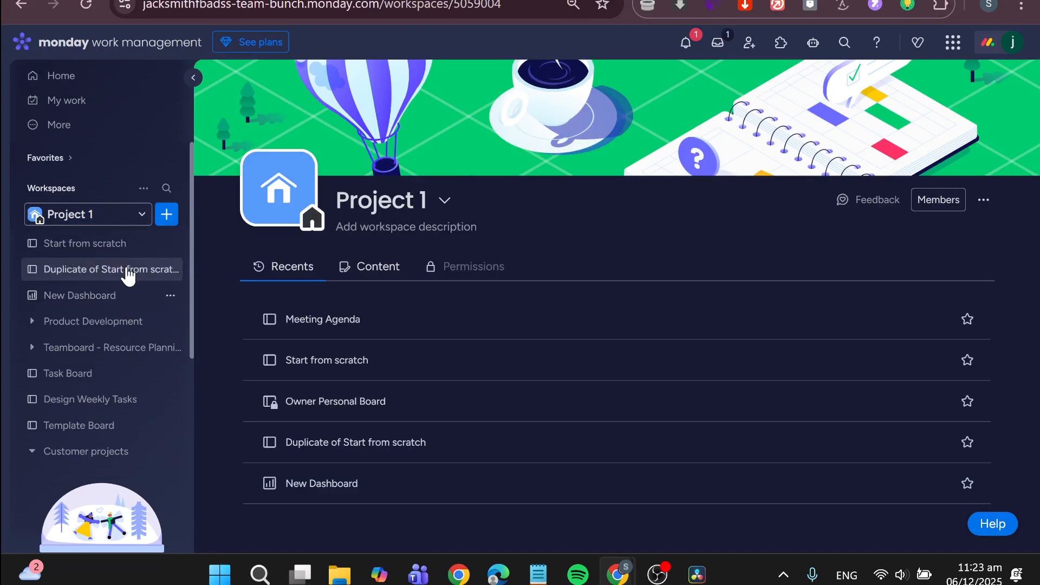
left_click(101, 251)
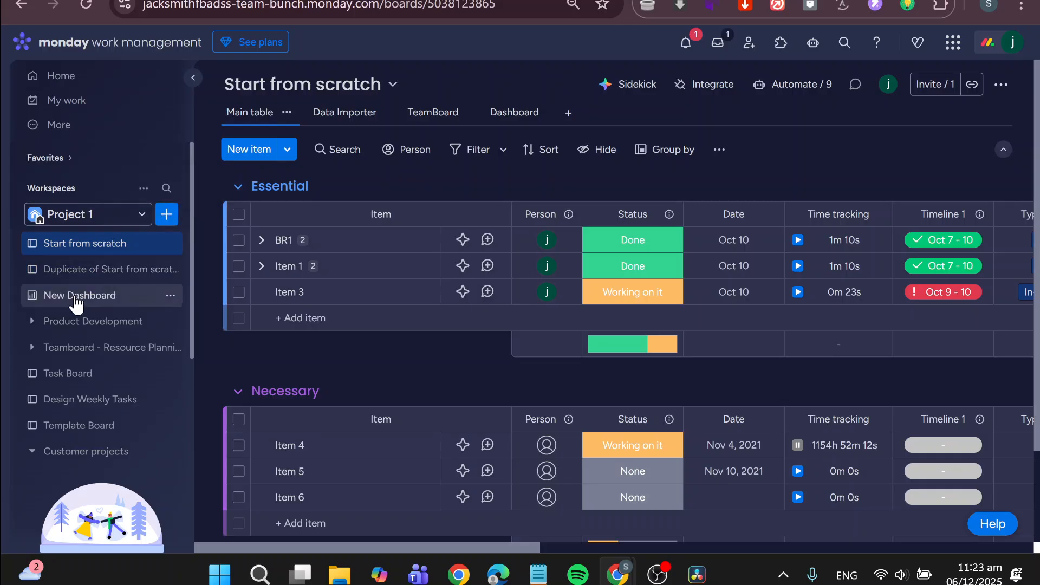
- Start a board from a template in the Project 1 workspace and search the template center for "budget"
left_click(167, 214)
mouse_move(347, 317)
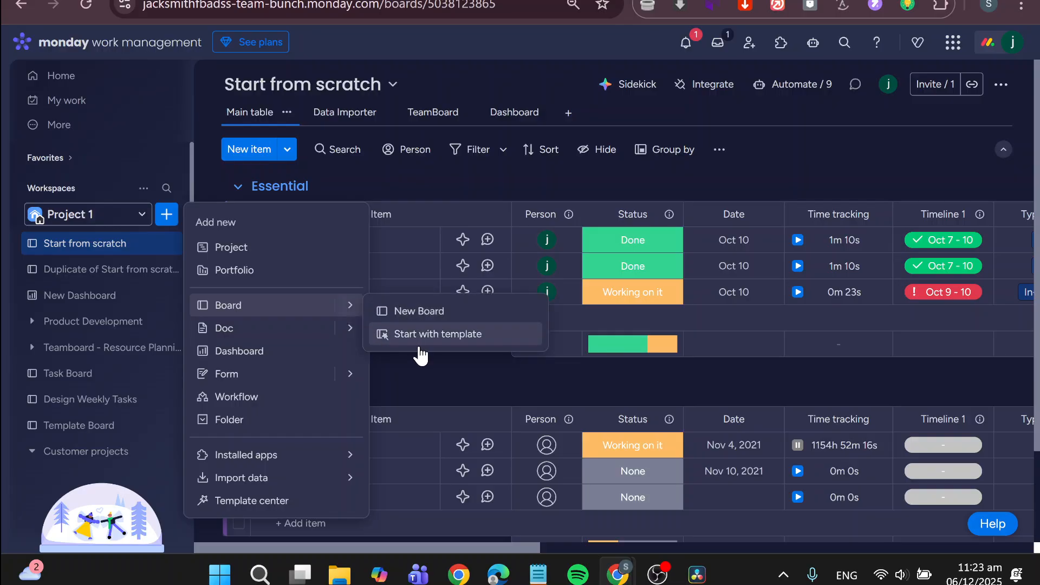
left_click(421, 337)
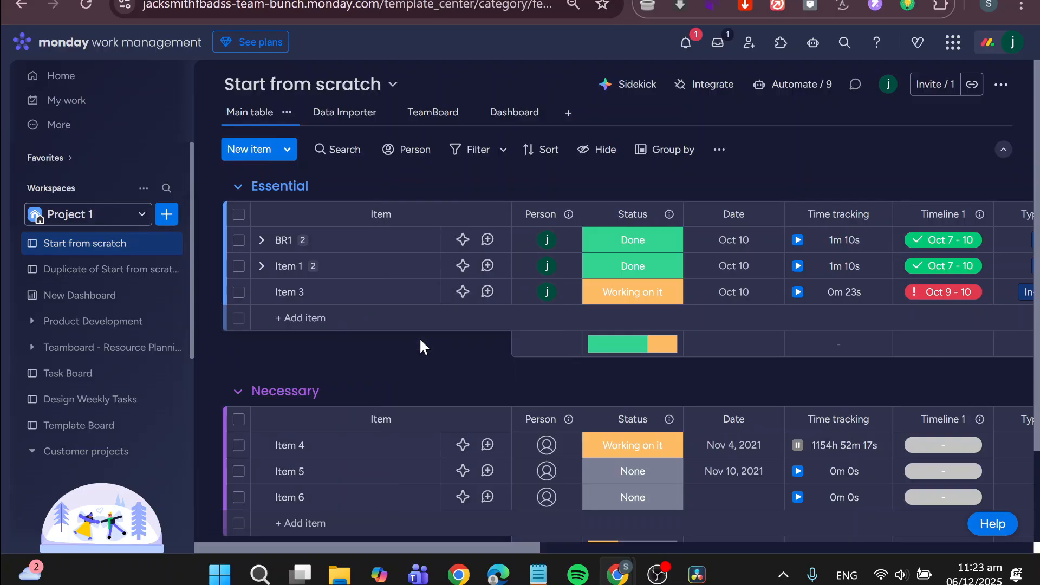
type("bud")
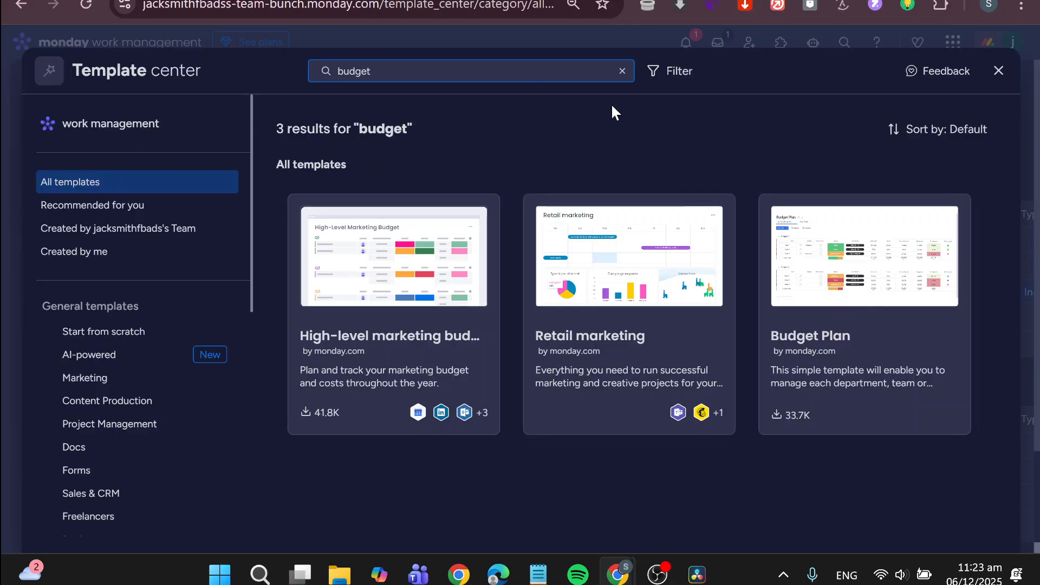
type("ge")
- Replace the template search with "account", and narrow it to "accountin" to find accounting templates
key("BackSpace")
key("BackSpace")
key("BackSpace")
key("BackSpace")
key("BackSpace")
type("acco")
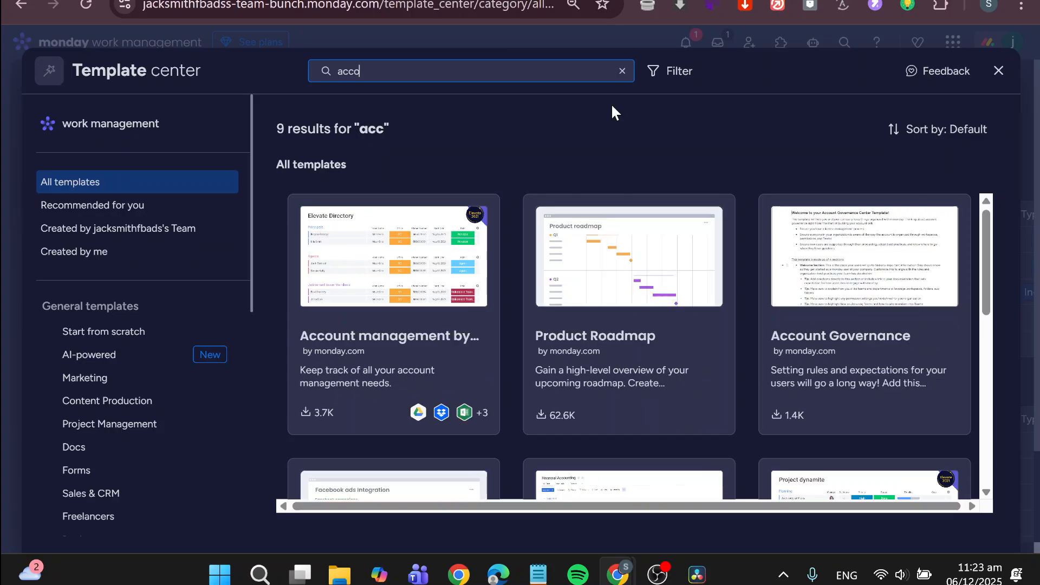
type("unti")
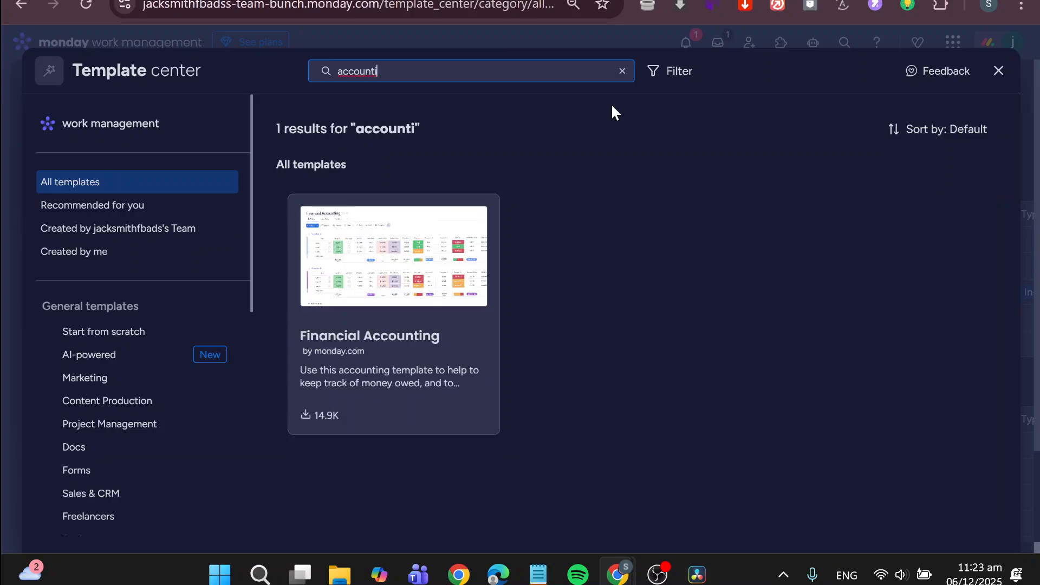
key("BackSpace")
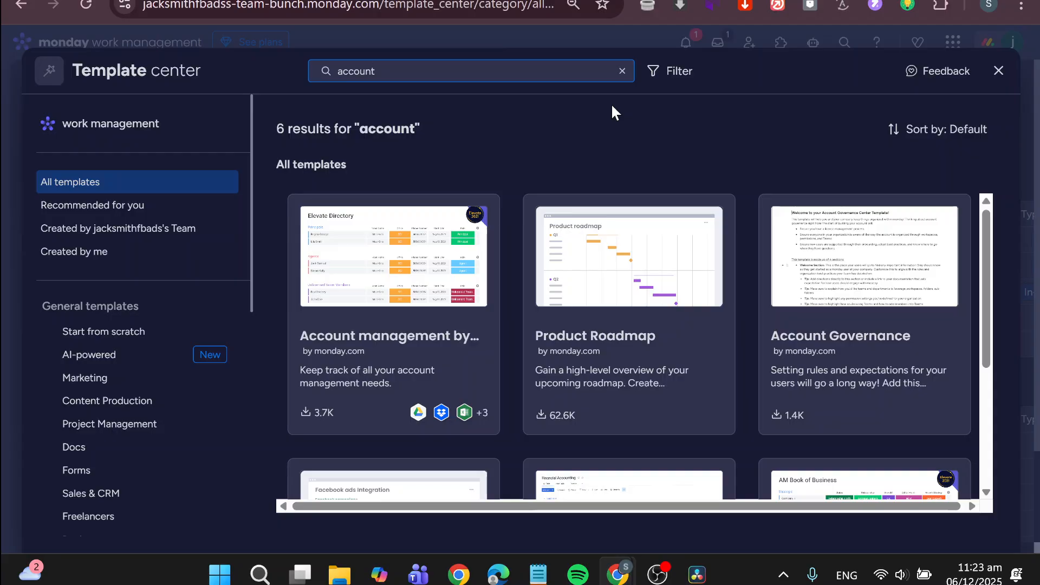
type("in")
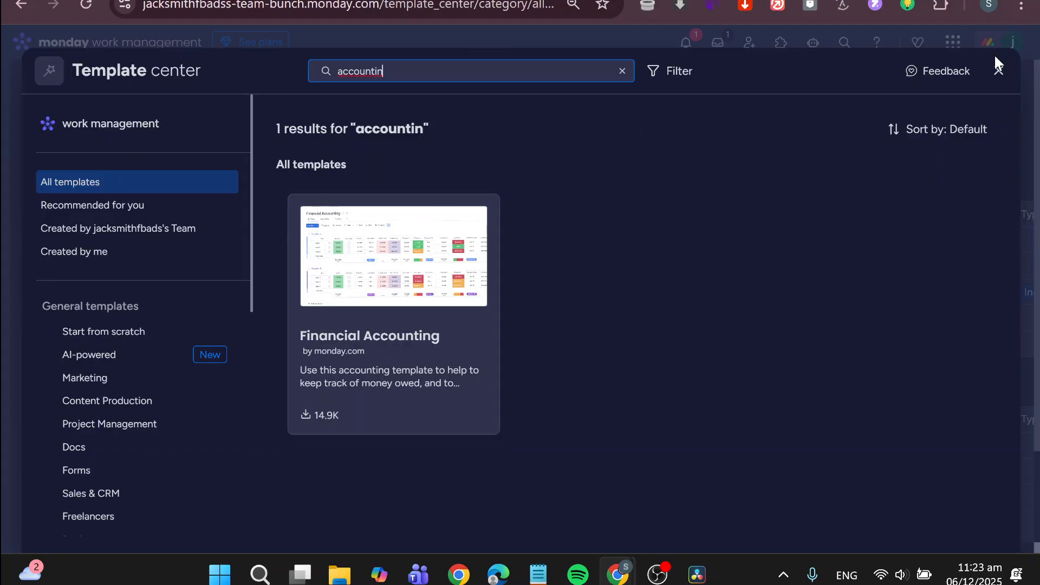
- Close the template center without adding a template and return to the home page
left_click(998, 73)
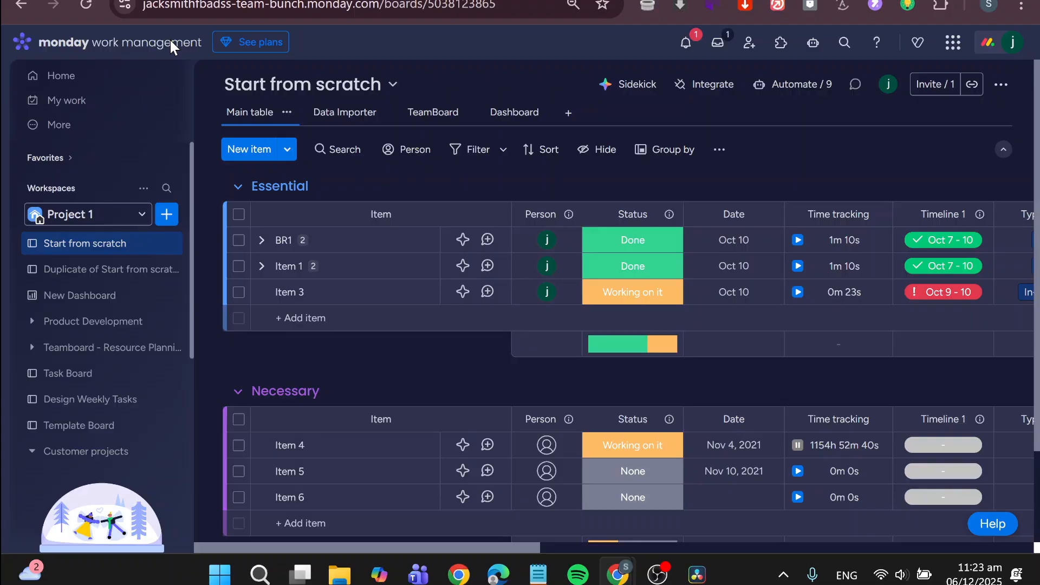
left_click(54, 87)
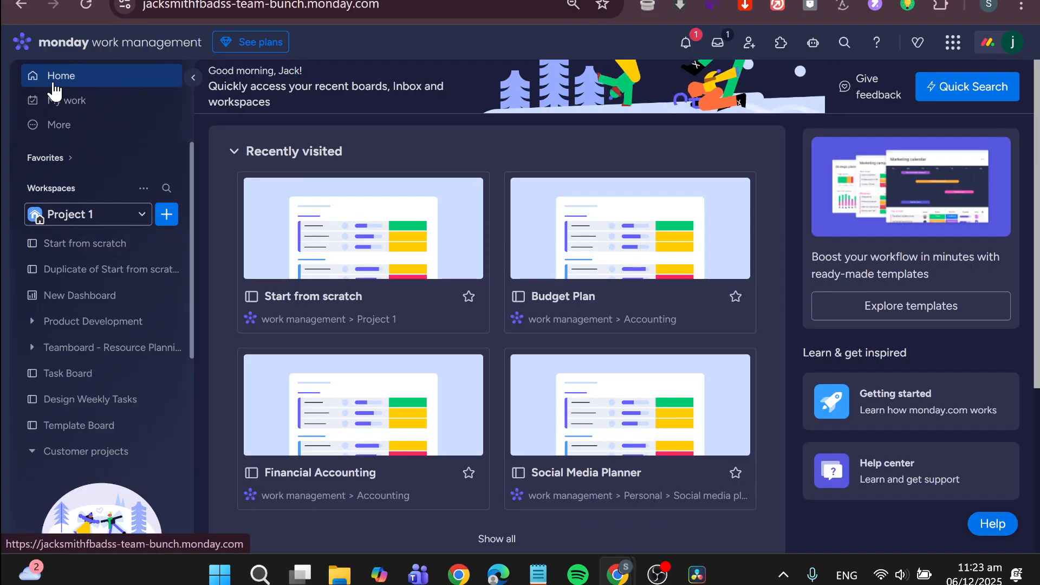